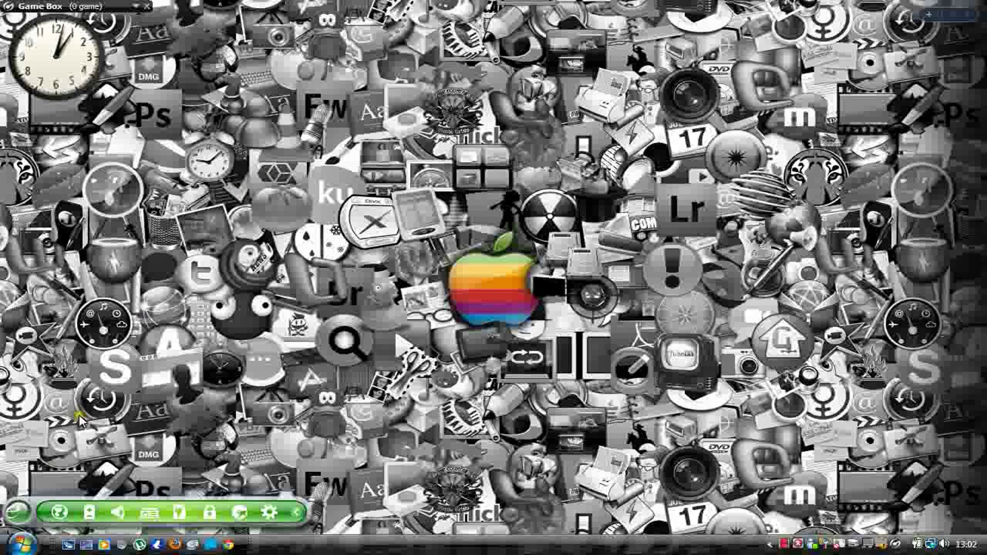
Launch Vegas Pro 10.0 from the Start menu's program list
click(19, 512)
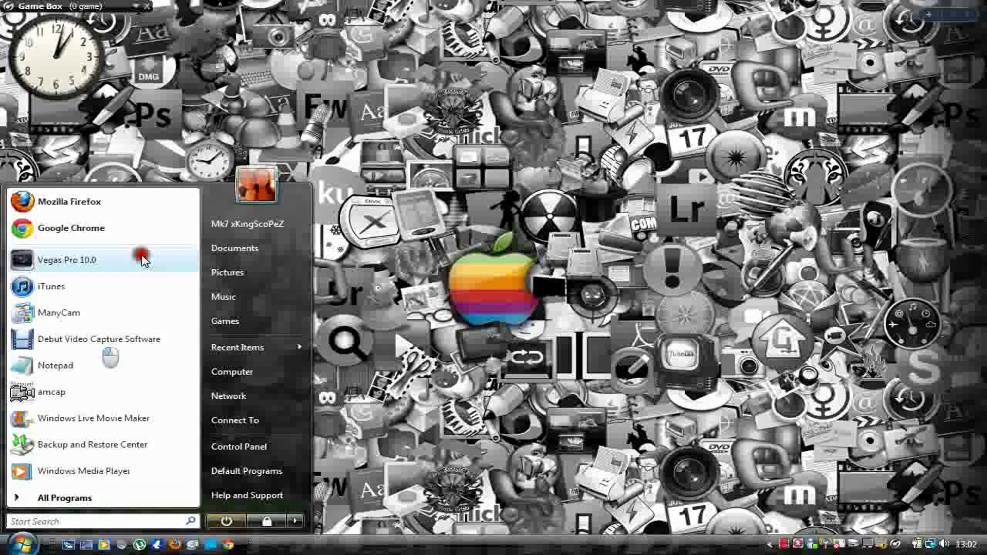
click(128, 259)
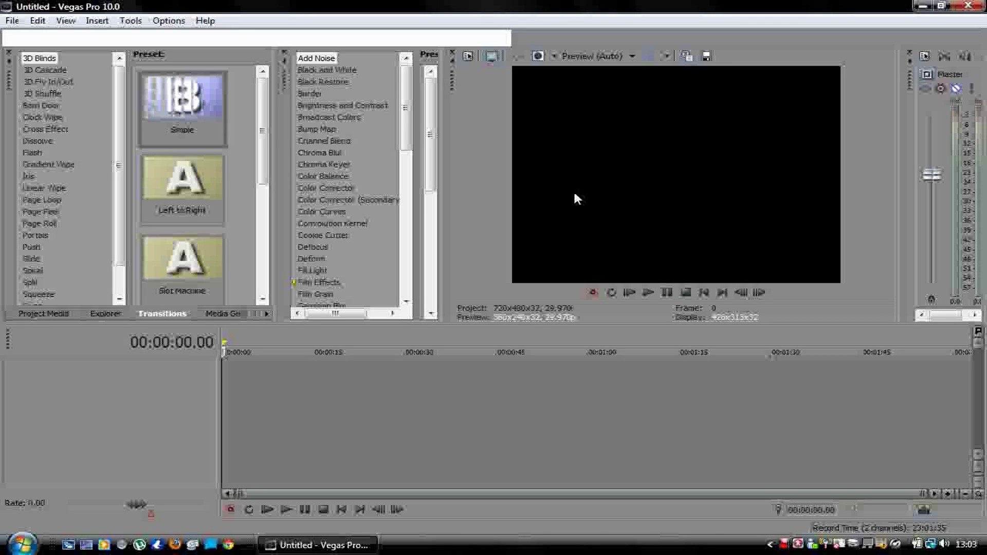
Create a new project from the HD 1080 (1920x1080) template, then bring up the Start menu
click(10, 20)
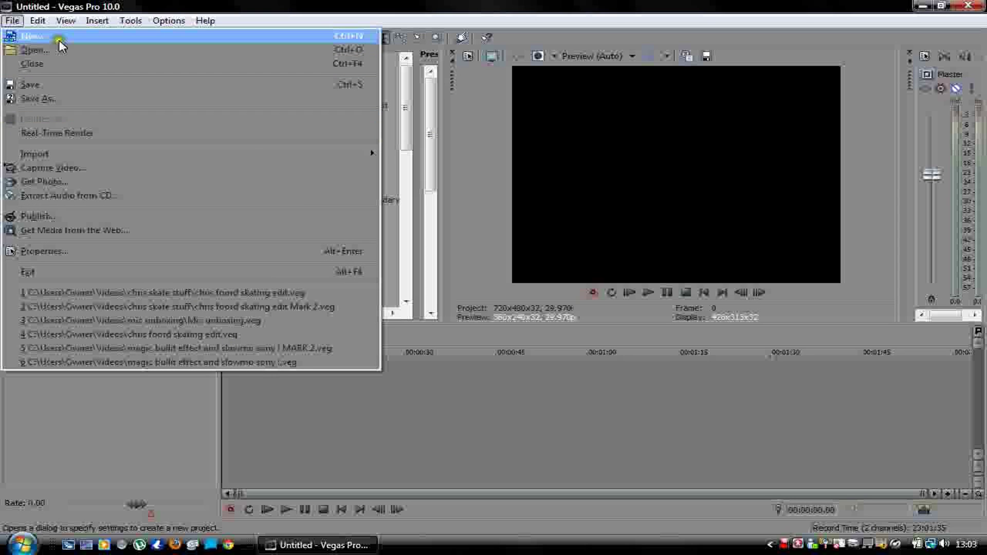
click(61, 37)
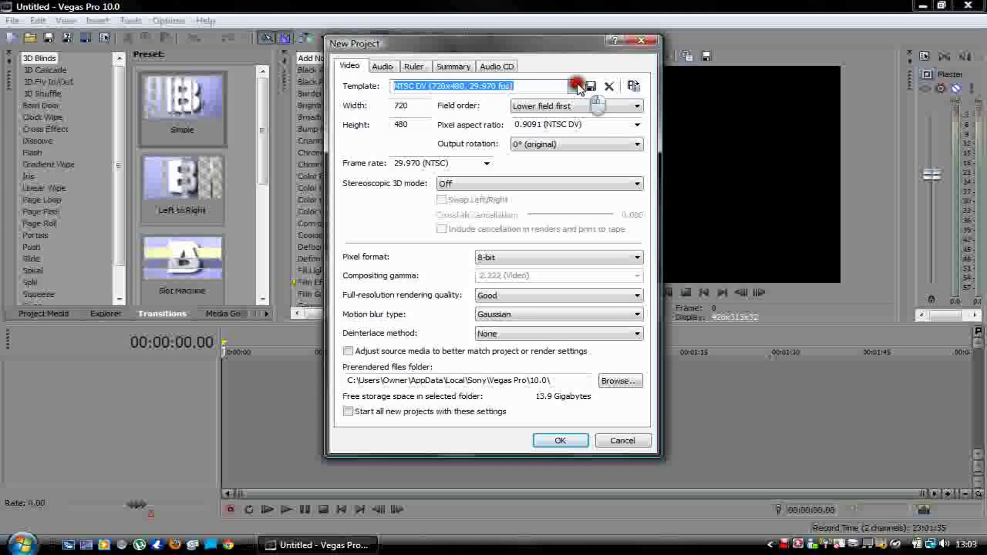
click(574, 86)
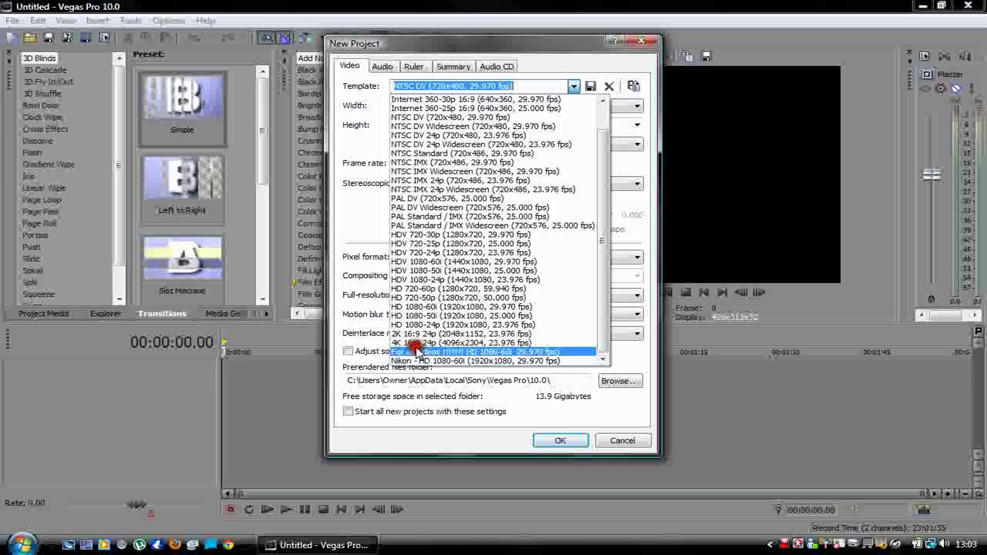
click(416, 352)
click(577, 441)
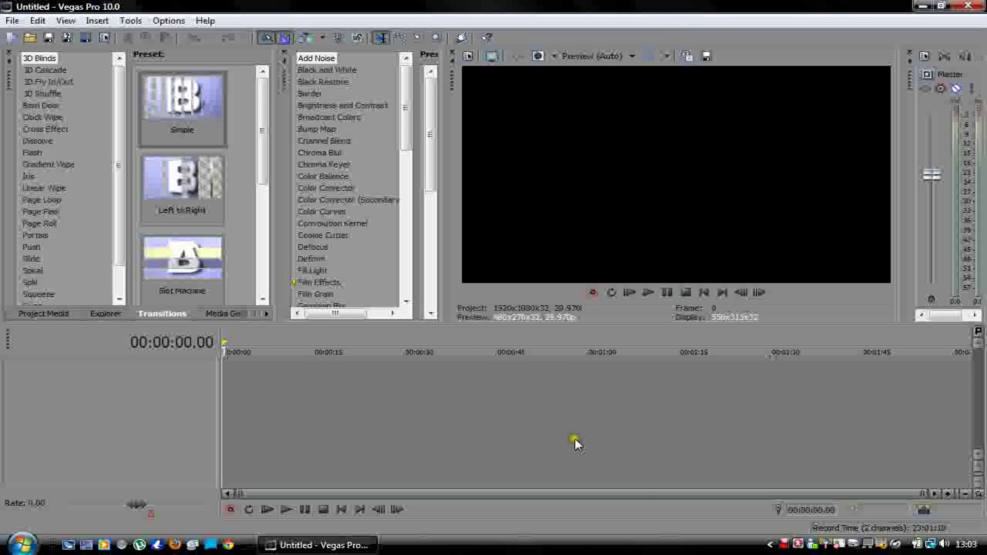
click(19, 545)
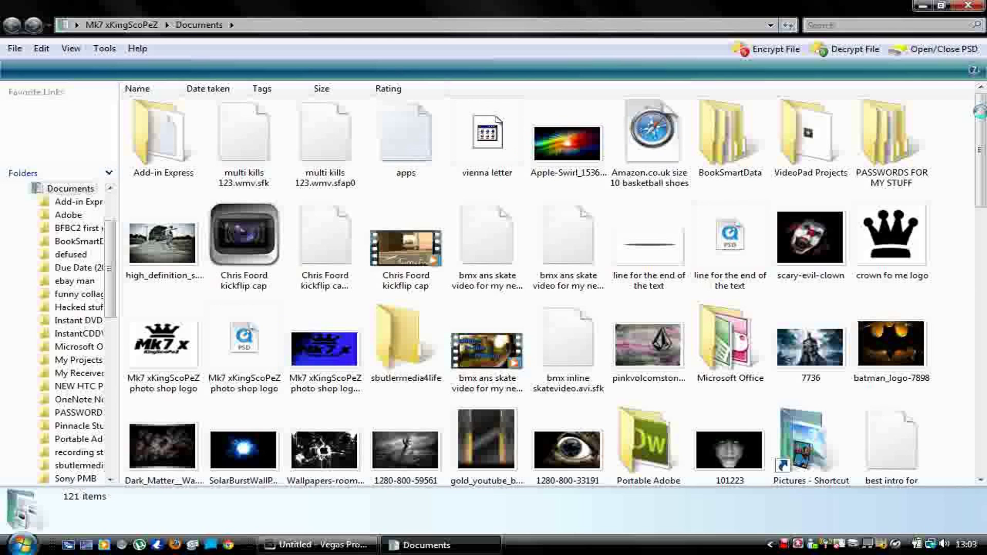
drag(978, 109, 967, 431)
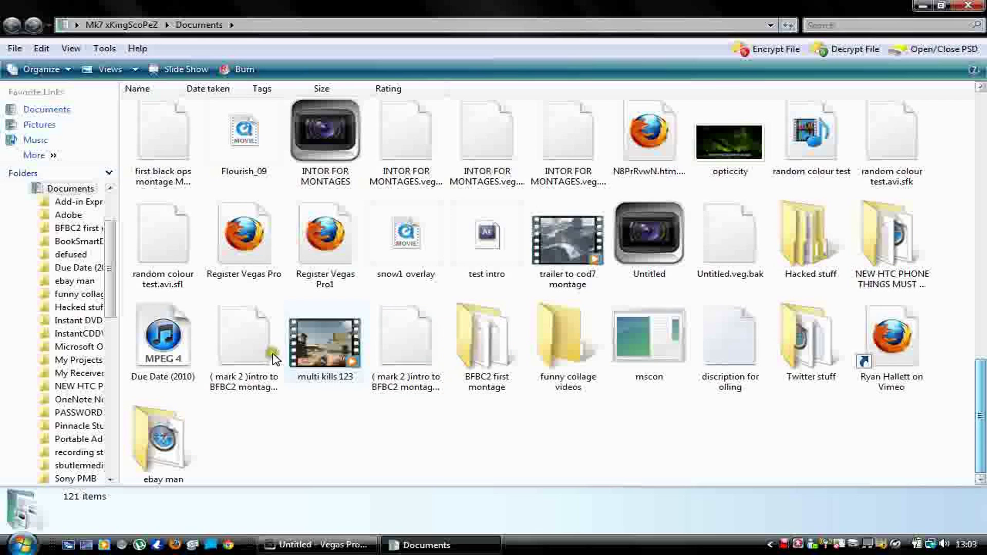
Drag the 'multi kills 123' clip from Documents onto the Vegas timeline
mouse_move(309, 351)
mouse_down()
mouse_move(302, 549)
mouse_move(249, 409)
mouse_move(221, 421)
mouse_up()
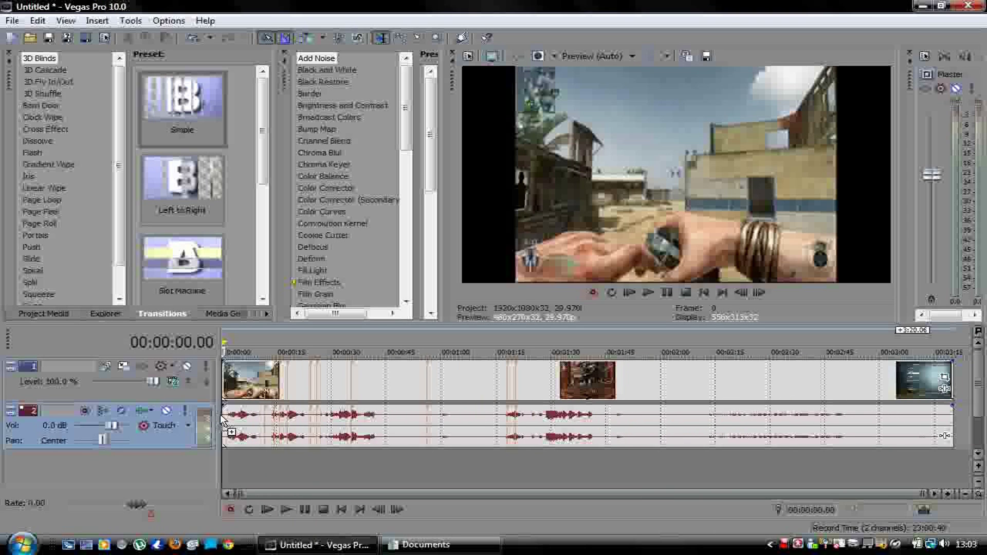
In the video event's properties, uncheck Maintain aspect ratio and disable resampling
right_click(299, 380)
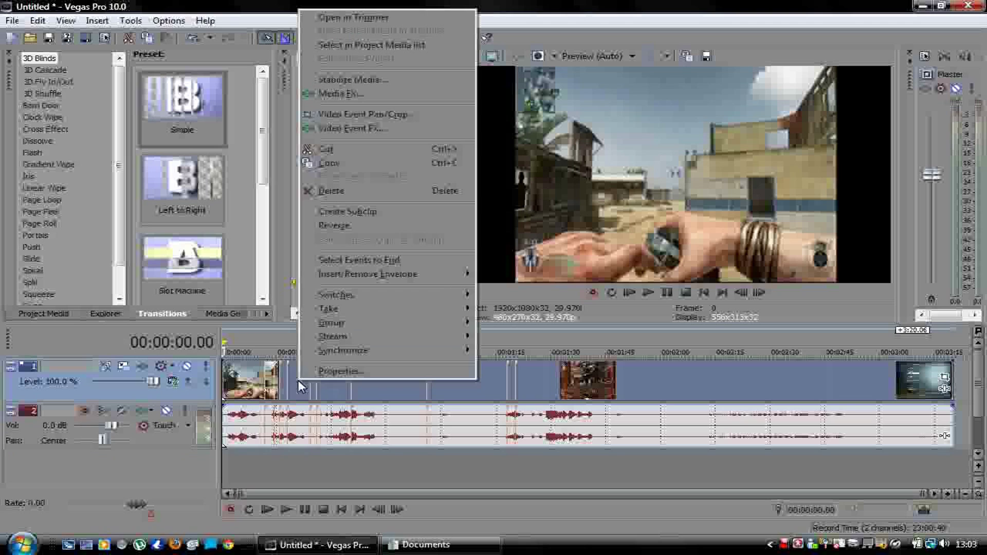
click(343, 368)
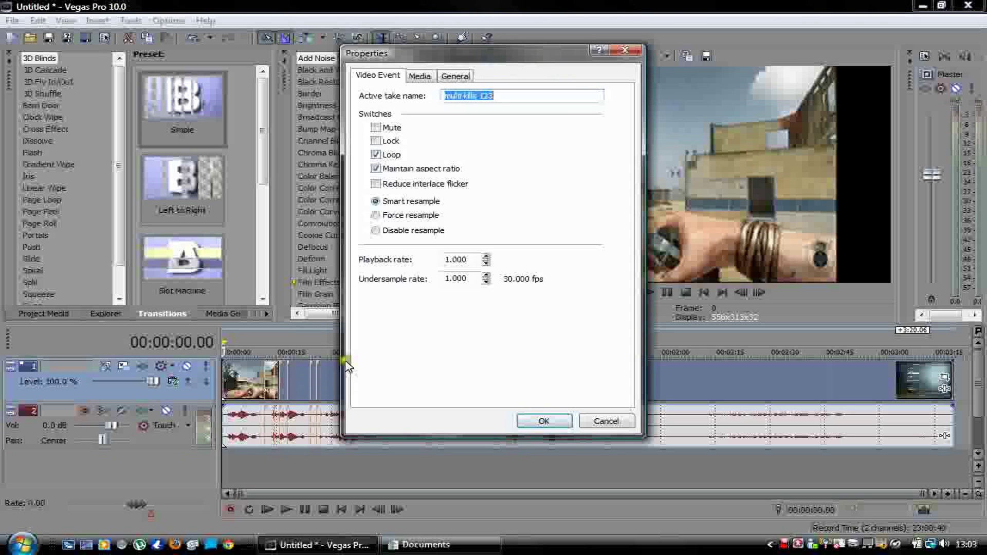
click(413, 171)
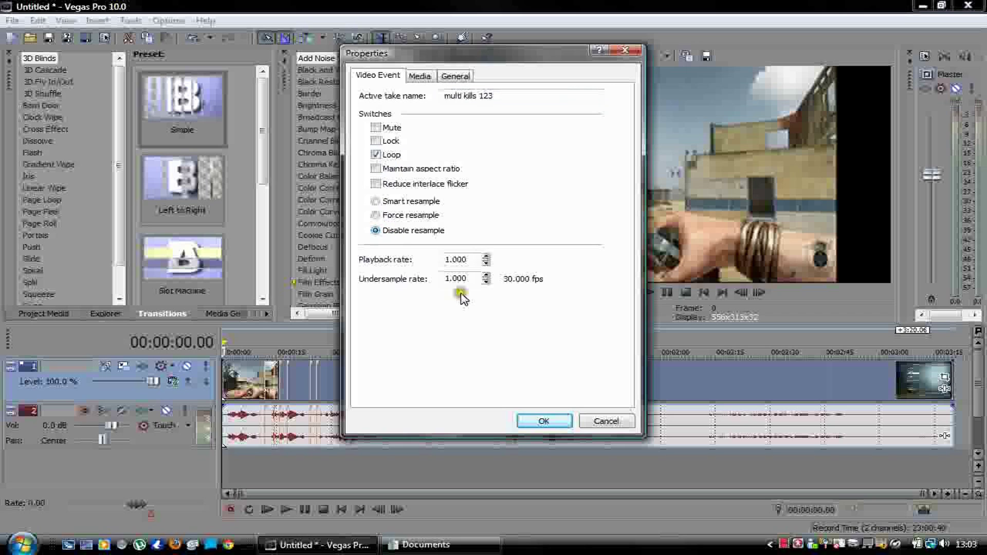
click(543, 421)
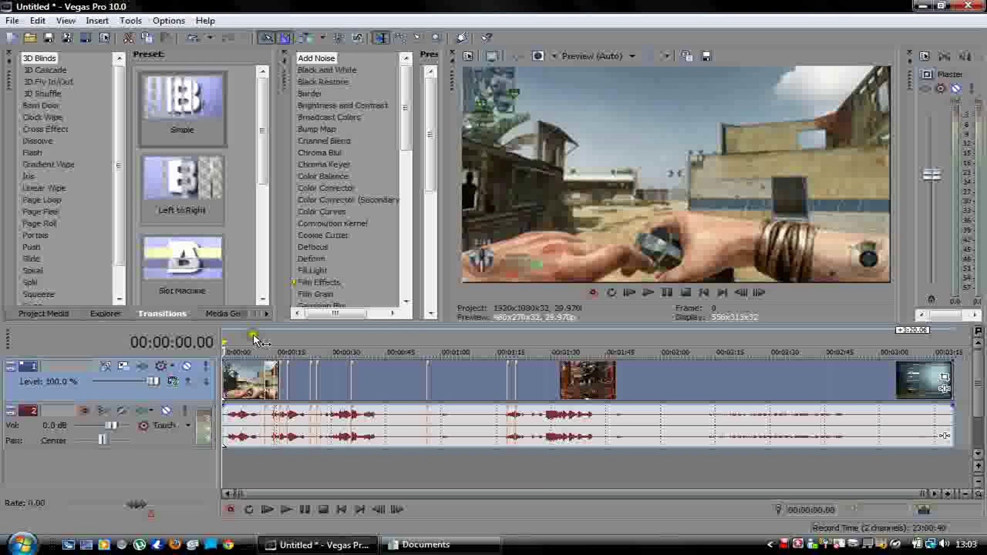
Shift the gameplay clip 1.21 seconds earlier so it starts at the beginning
click(231, 381)
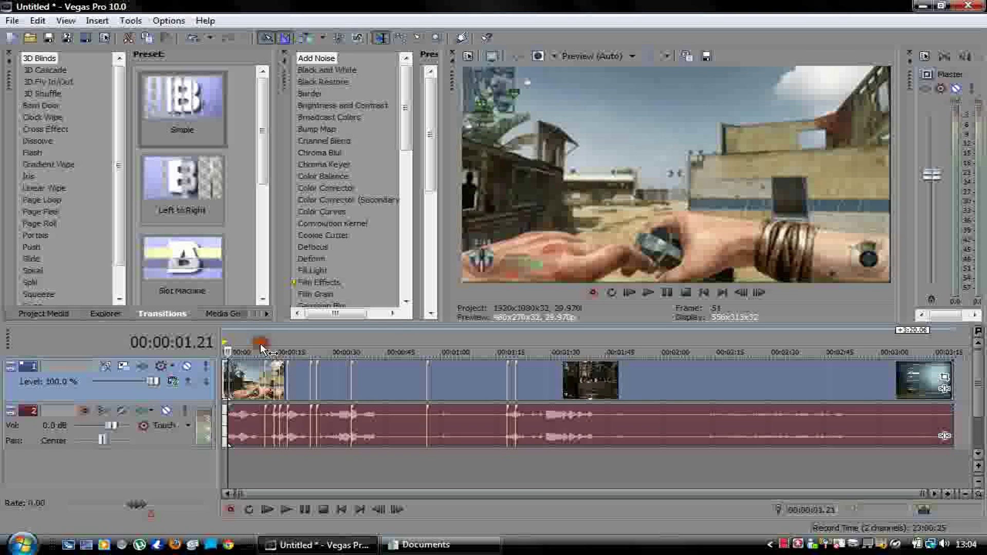
scroll(228, 389, up, 2)
click(228, 390)
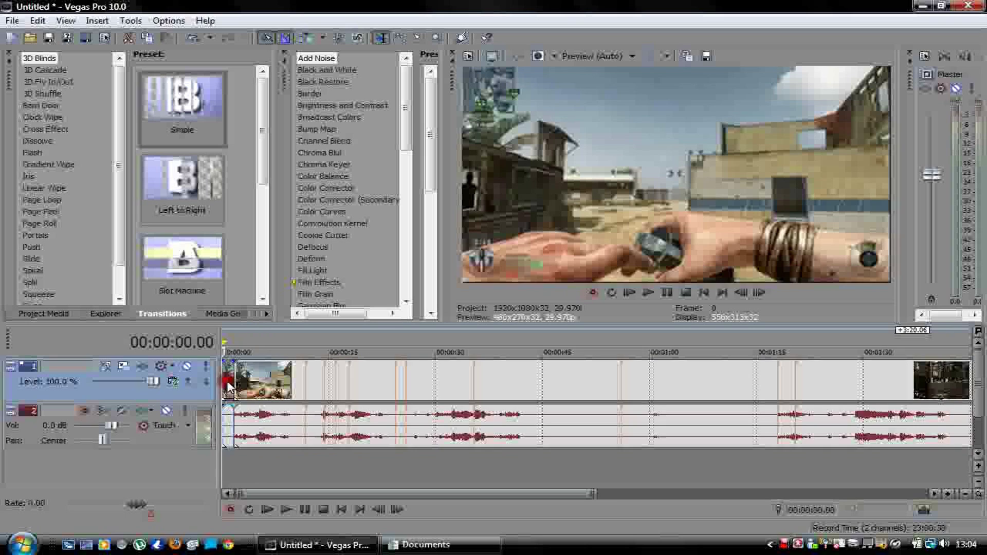
drag(229, 390, 219, 374)
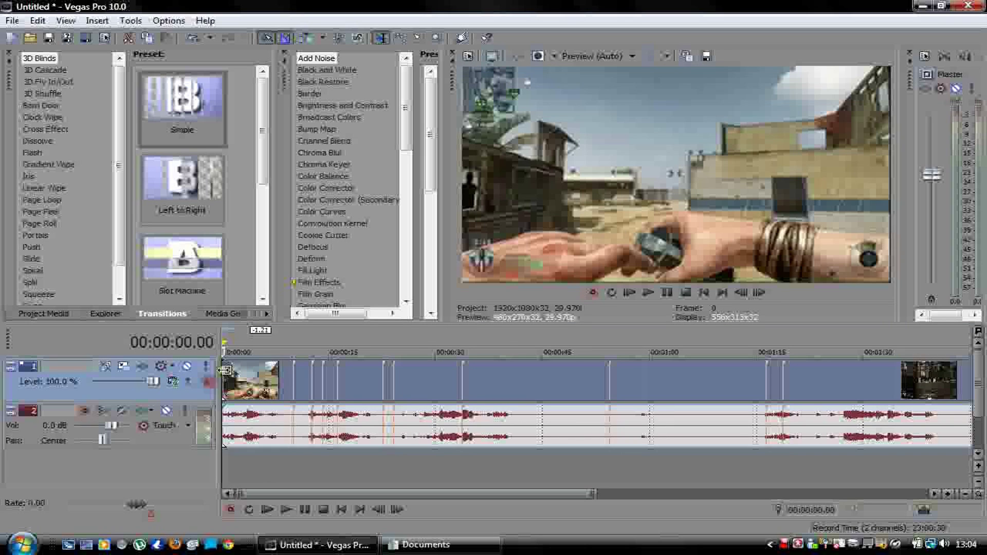
Step frame by frame to about 3.07 seconds and split the clip there
click(251, 343)
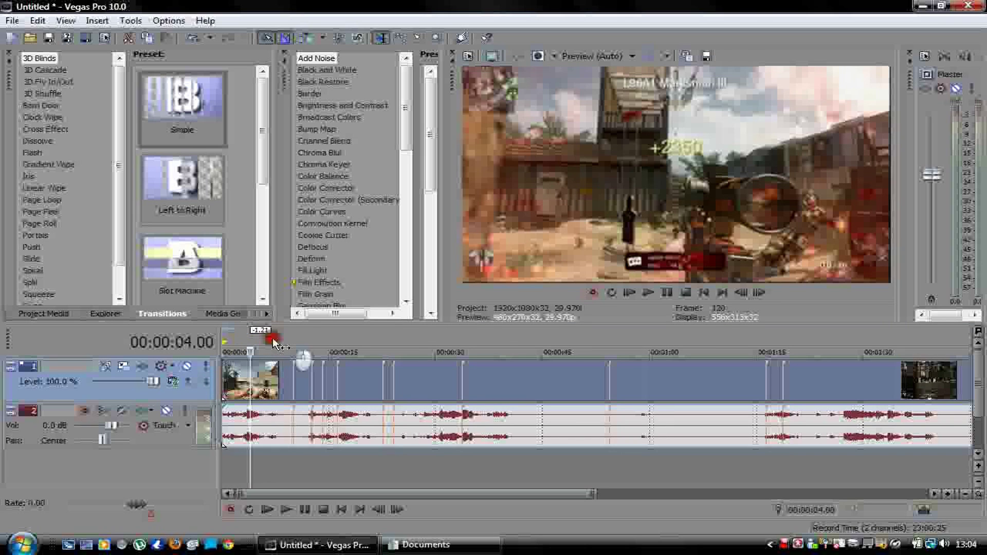
click(272, 345)
key(Left)
key(Left)
key(Left)
key(Left)
key(Left)
key(Left)
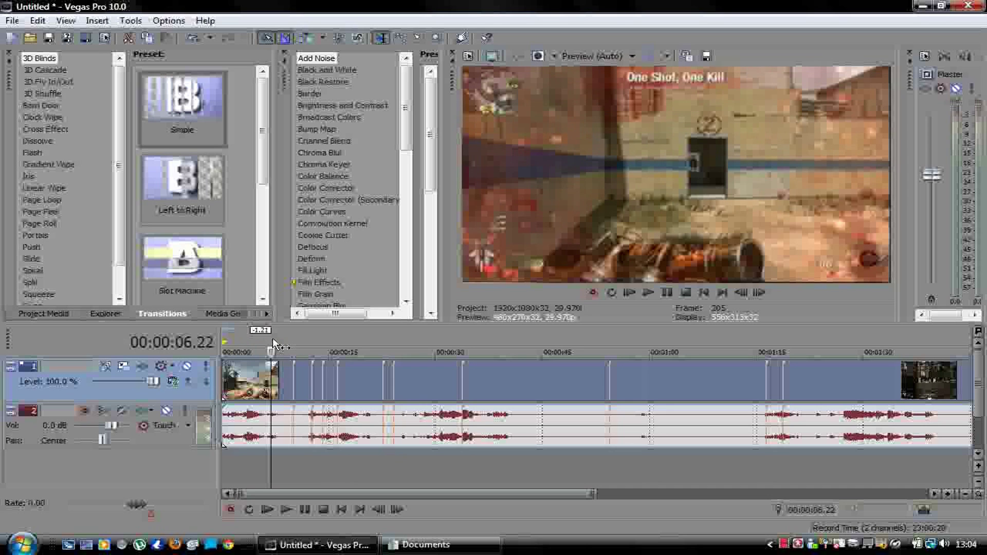
key(Left)
key(Left)
key(Left)
key(Left)
key(Left)
key(Left)
key(Left)
key(Left)
key(Left)
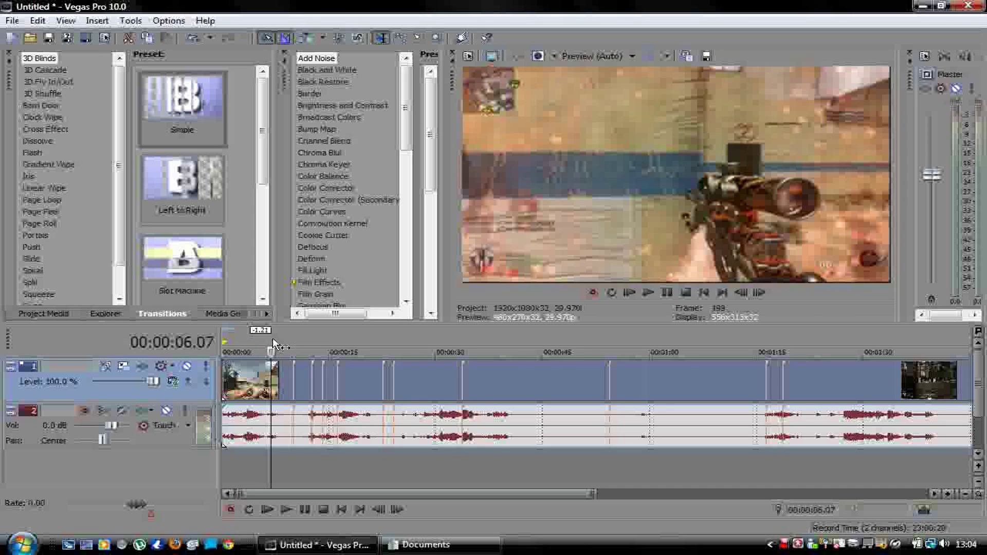
key(Left)
key(Left)
key(Left)
key(Left)
key(Left)
key(Left)
key(Left)
key(Left)
key(Left)
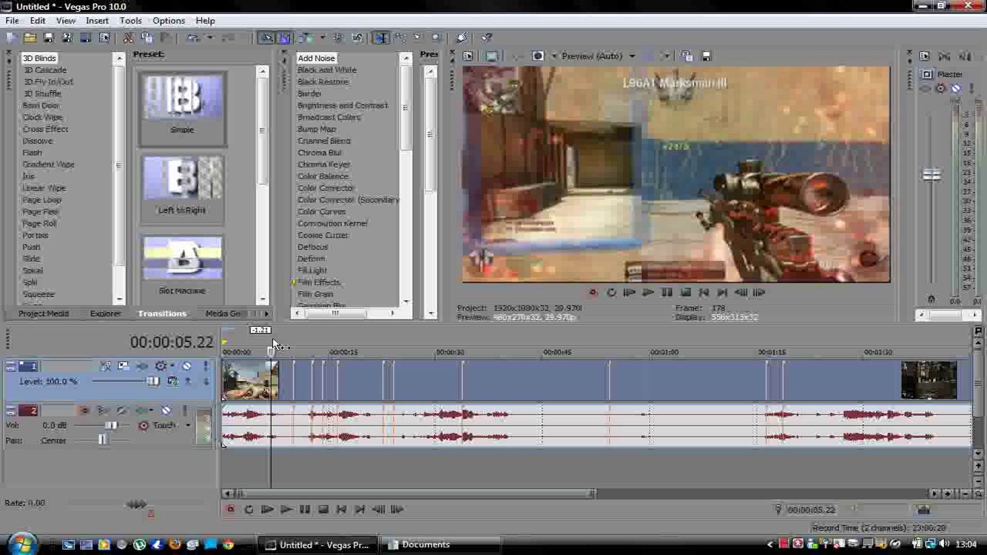
key(Left)
key(Left)
key(Left)
key(Left)
key(Left)
key(Left)
key(Left)
key(Left)
key(Left)
key(Left)
key(Left)
key(Left)
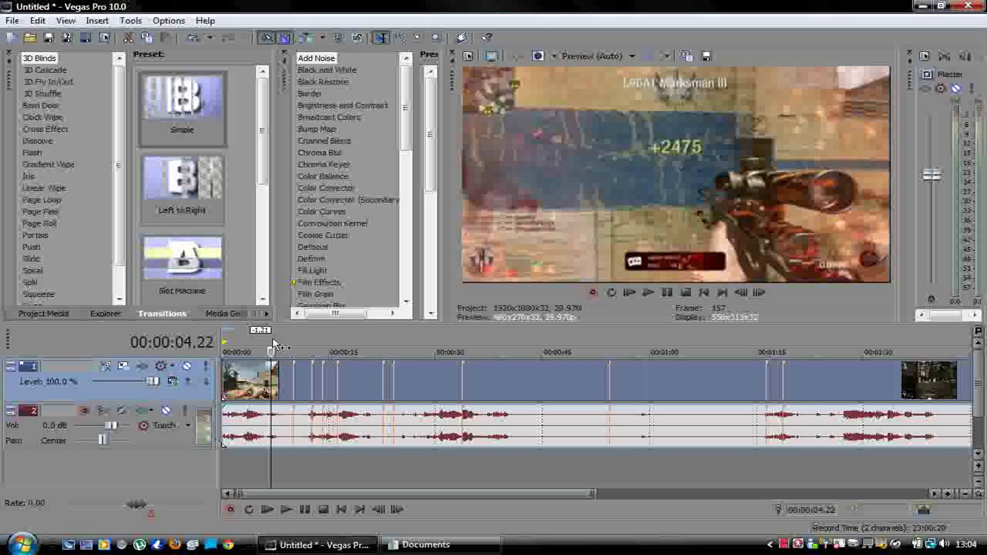
key(Left)
key(Left)
key(Left)
key(Left)
key(Left)
key(Left)
key(Left)
key(Left)
key(Left)
key(Left)
key(Left)
key(Left)
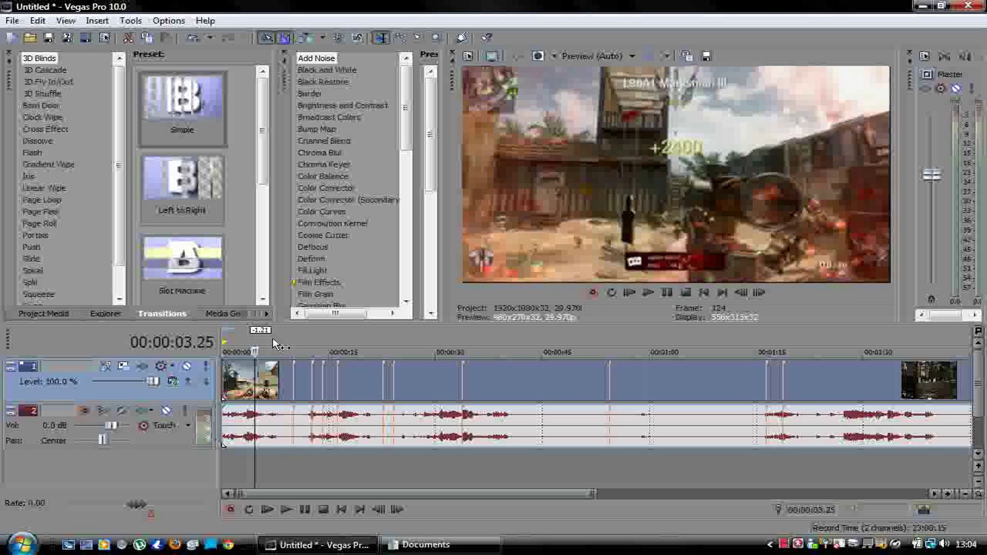
key(Left)
key(Left)
key(Left)
key(Left)
key(Left)
key(Left)
key(Left)
key(Left)
key(Left)
key(Left)
key(Left)
key(Left)
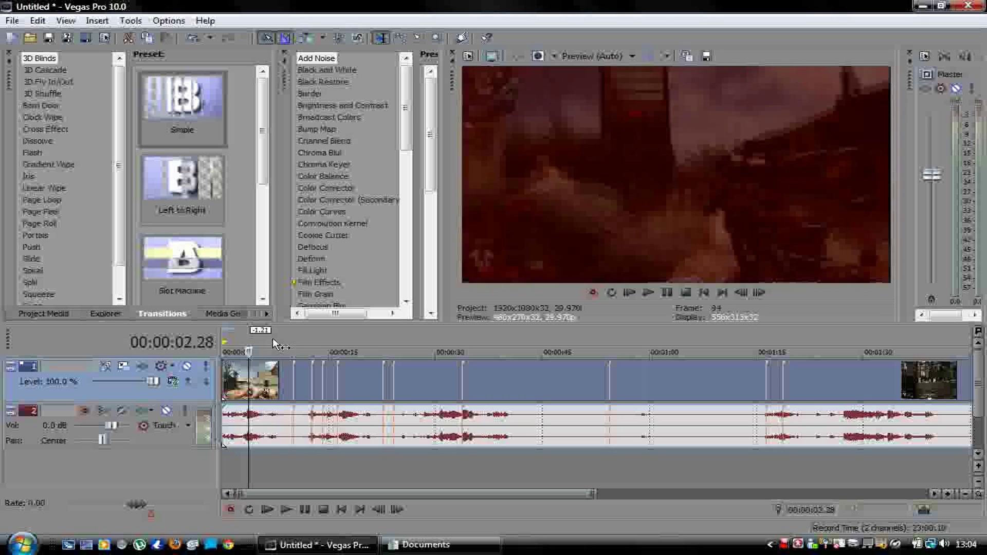
key(Right)
key(Right)
key(Right)
key(Right)
key(Right)
key(Right)
key(Right)
key(Right)
key(Right)
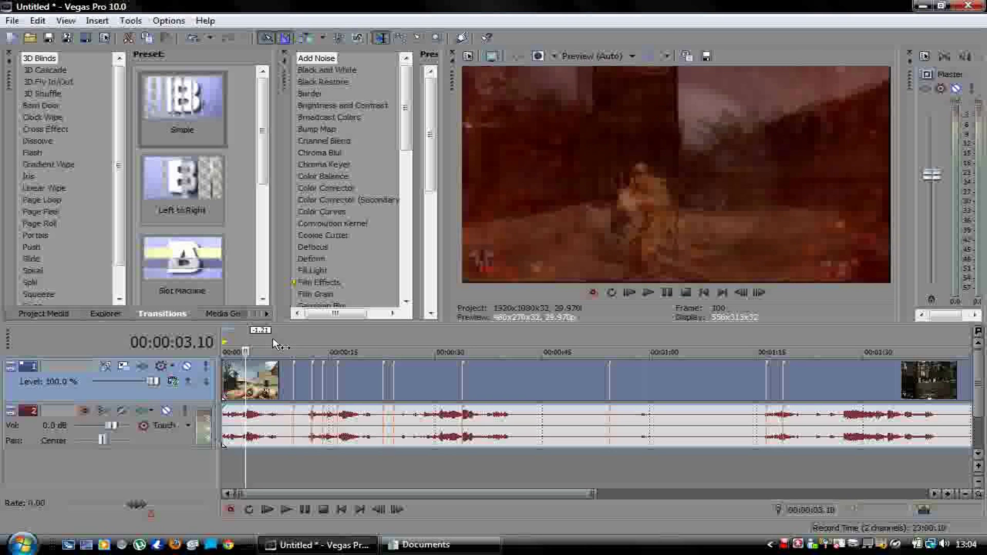
key(Left)
key(Left)
key(Left)
key(s)
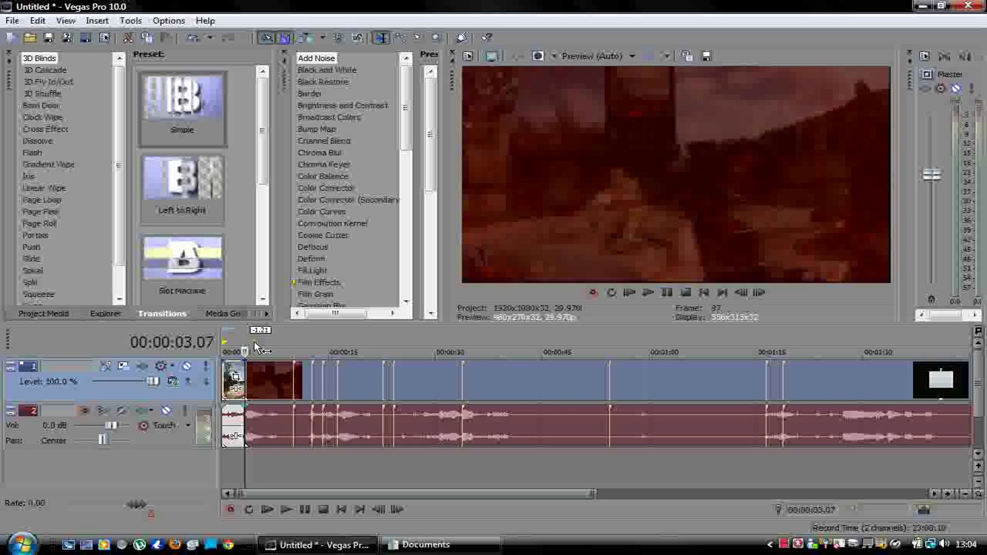
Step through frames around four seconds, zooming in, to find the second cut point
click(254, 341)
key(Right)
key(Right)
key(Right)
key(Left)
key(Left)
key(Left)
key(Left)
key(Left)
key(Left)
key(Left)
key(Left)
key(Left)
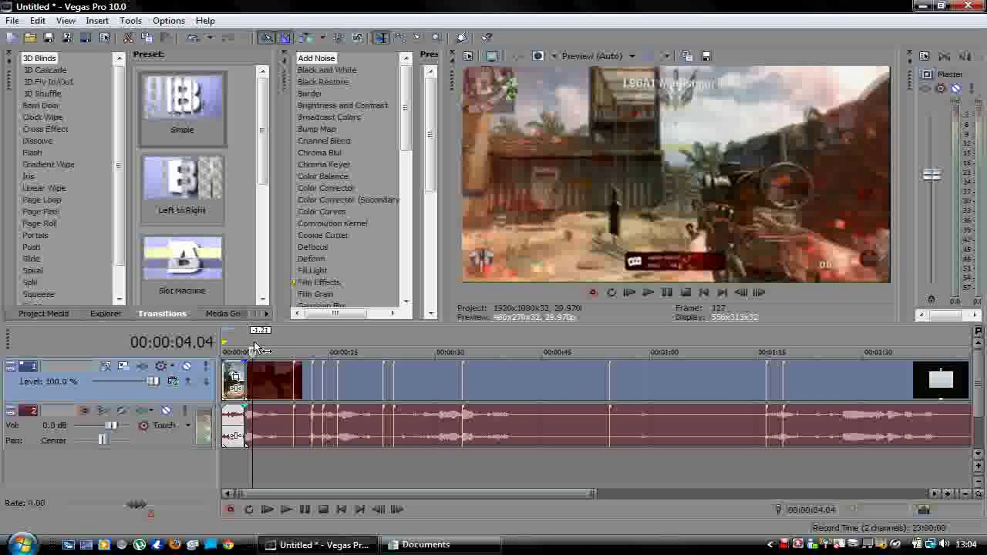
key(Left)
key(Left)
key(Left)
key(Right)
key(Right)
key(Right)
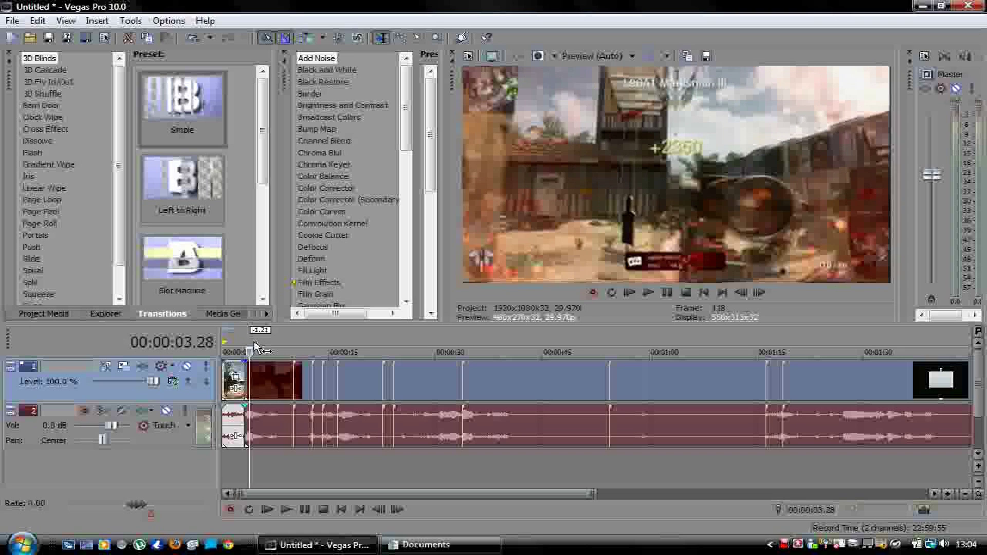
key(Up)
key(Up)
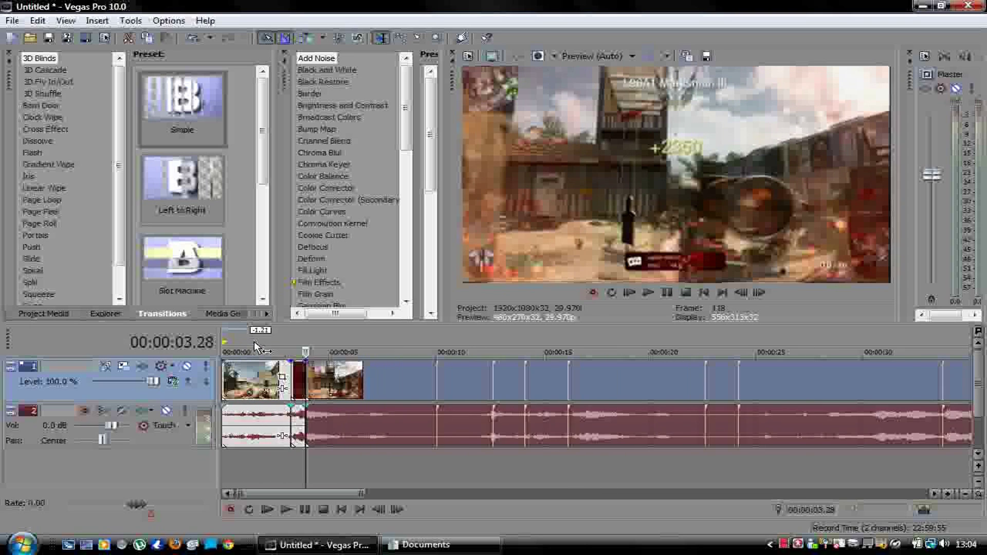
key(Up)
Split the clip at 00:00:08.11 and delete the footage after it
click(375, 332)
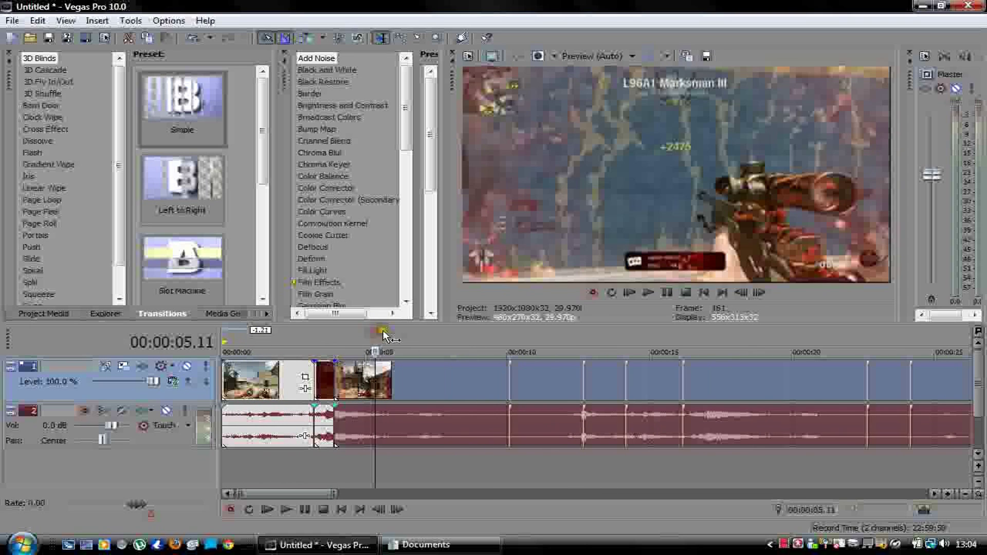
click(394, 335)
click(413, 337)
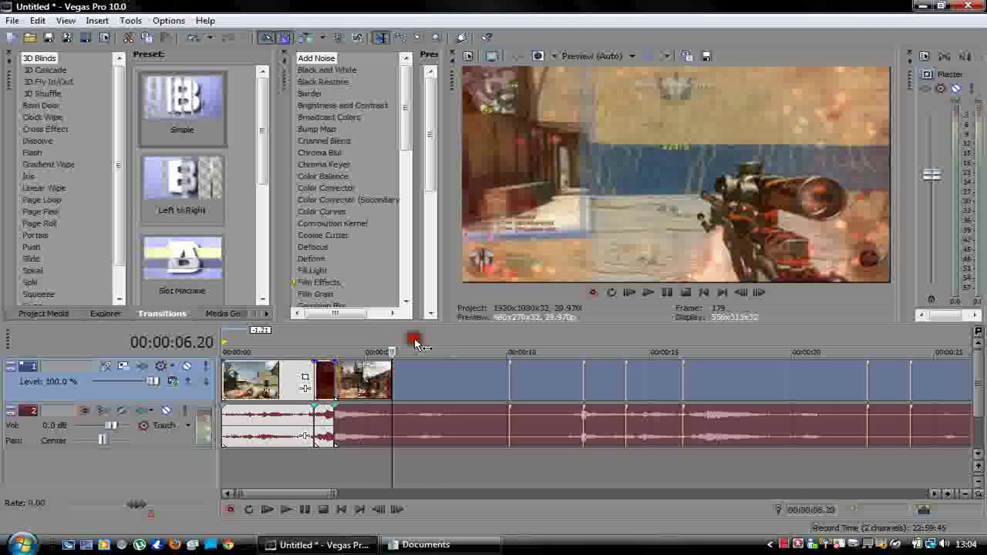
click(431, 341)
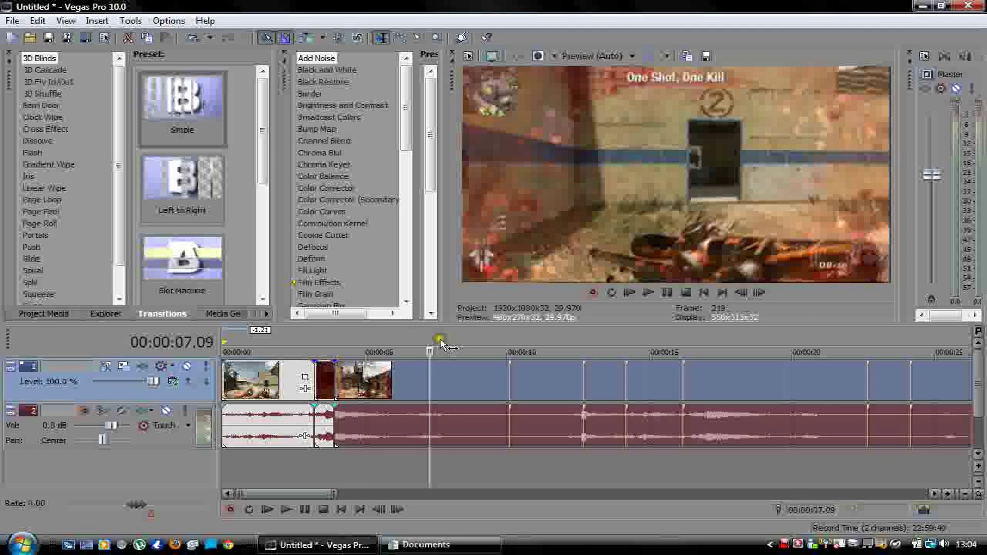
click(440, 345)
click(460, 371)
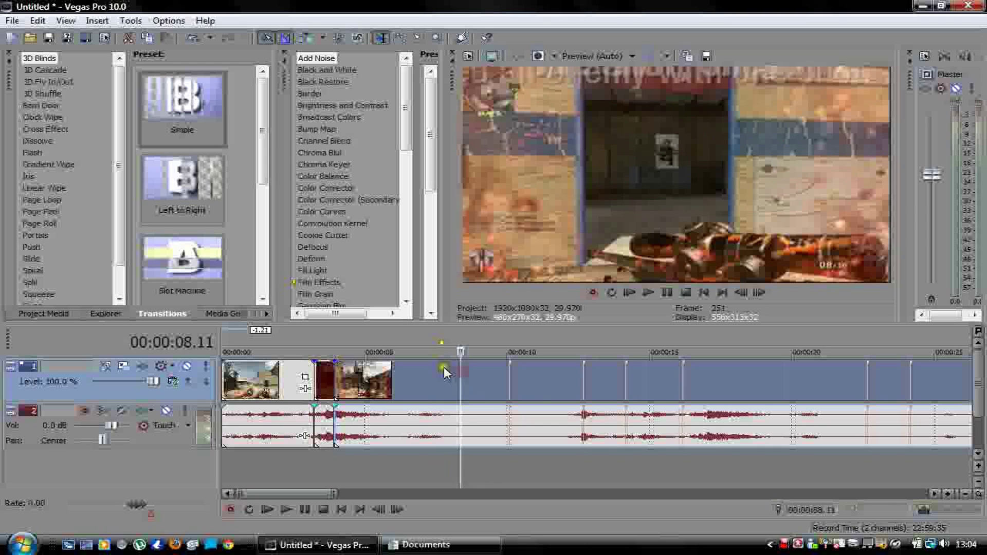
key(s)
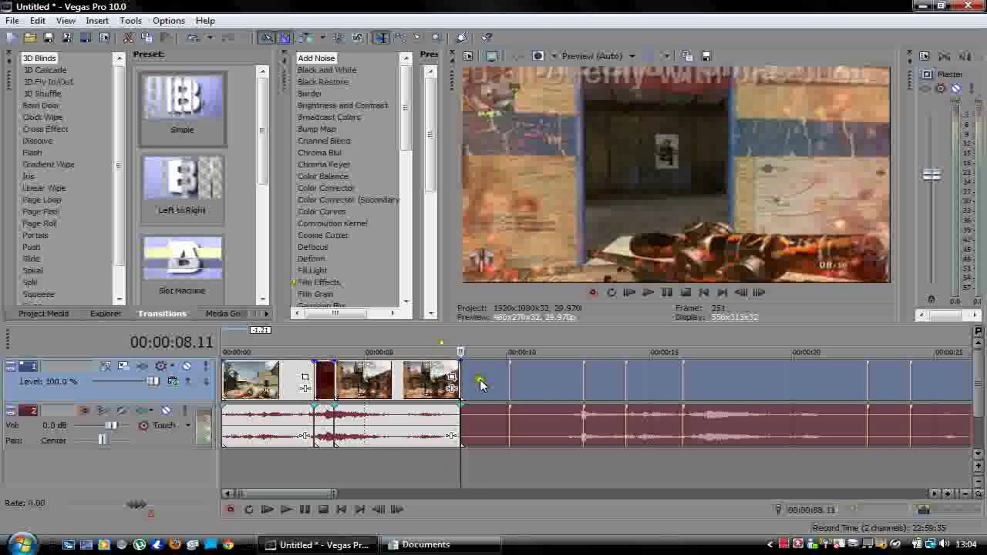
click(481, 386)
key(Delete)
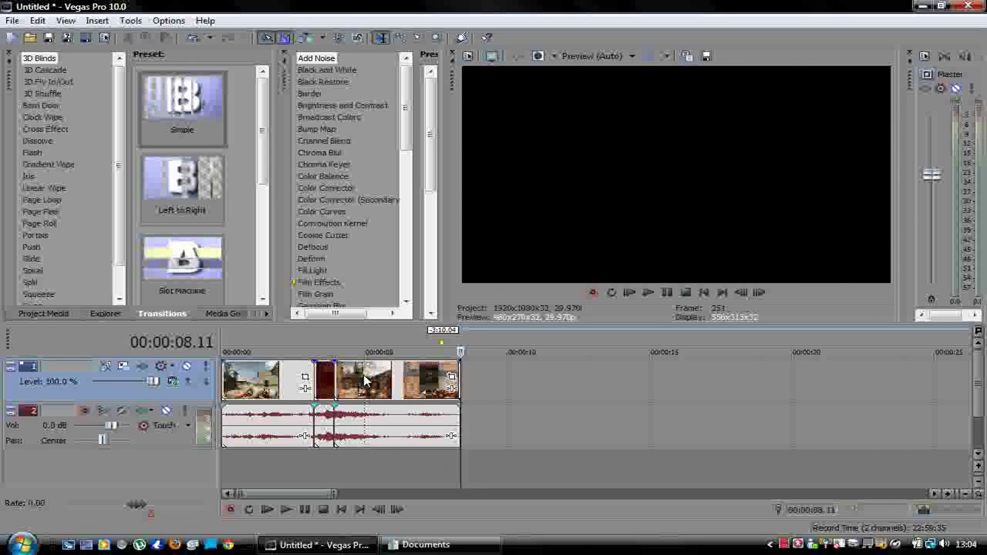
Open a gap, stretch the red middle section into slow motion, and close up the later clips
drag(364, 374, 547, 374)
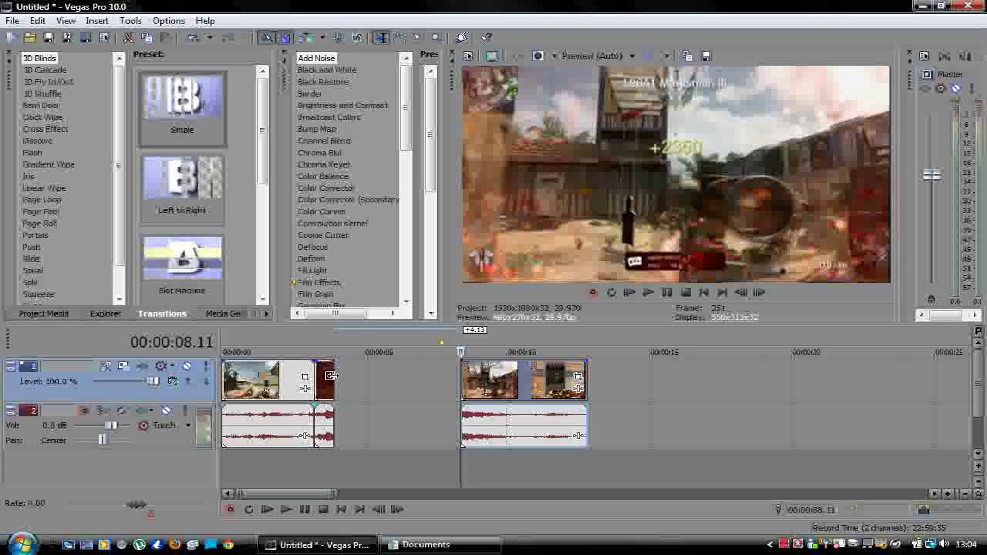
click(332, 375)
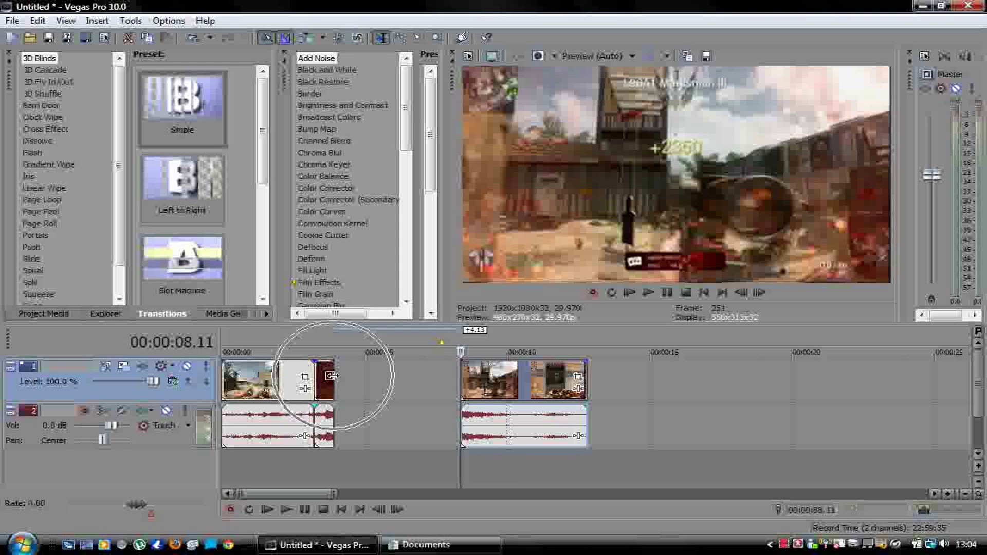
click(332, 376)
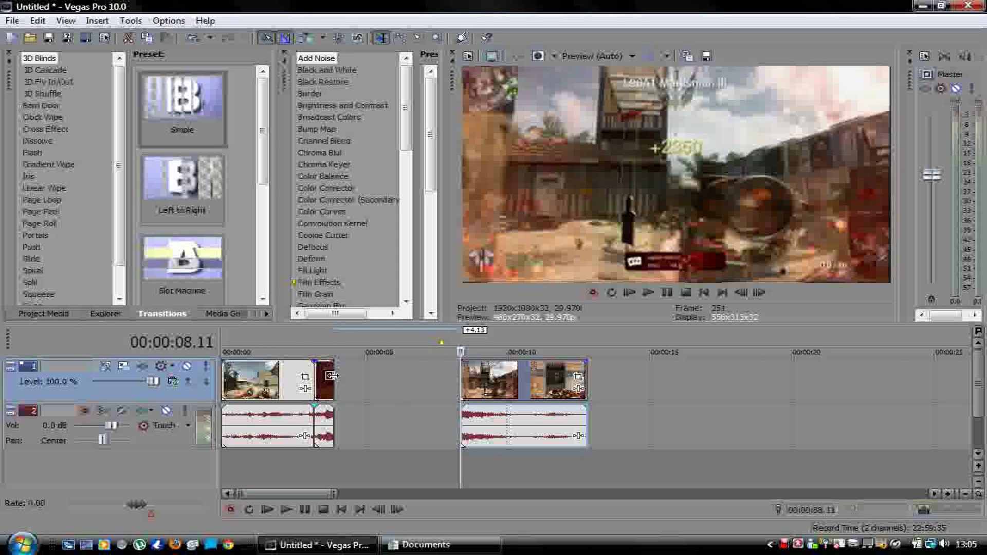
drag(331, 376, 372, 377)
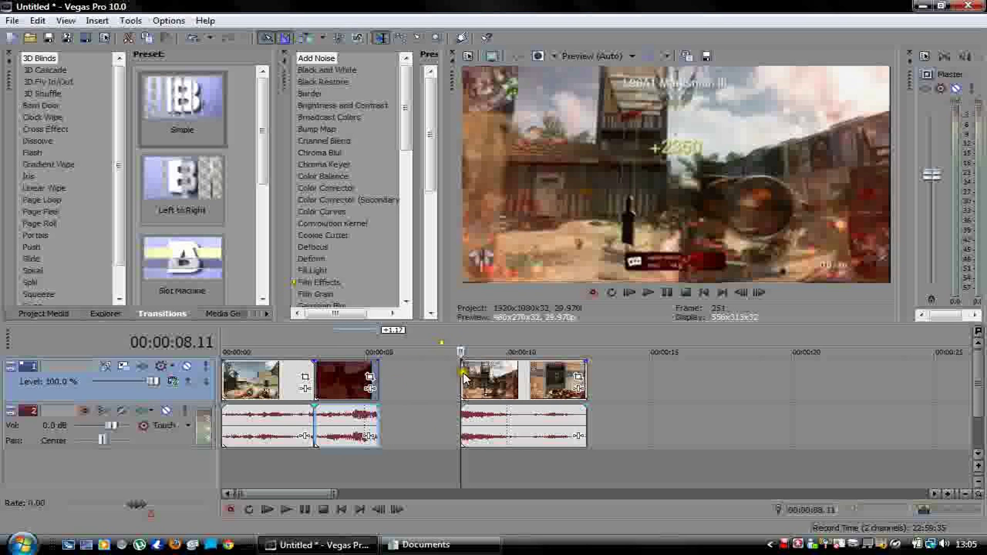
drag(510, 367, 423, 371)
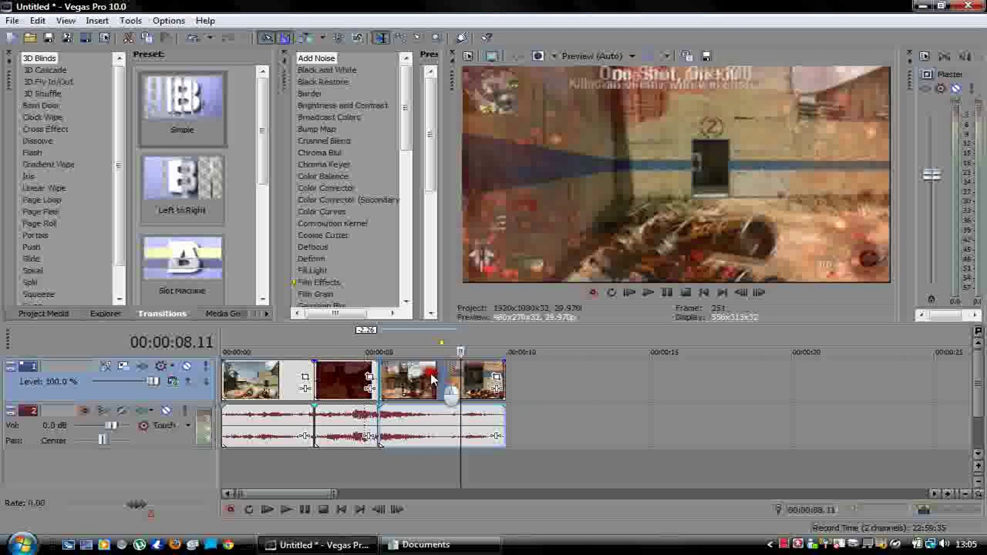
Play the edited timeline back from 00:00:02.23
click(300, 339)
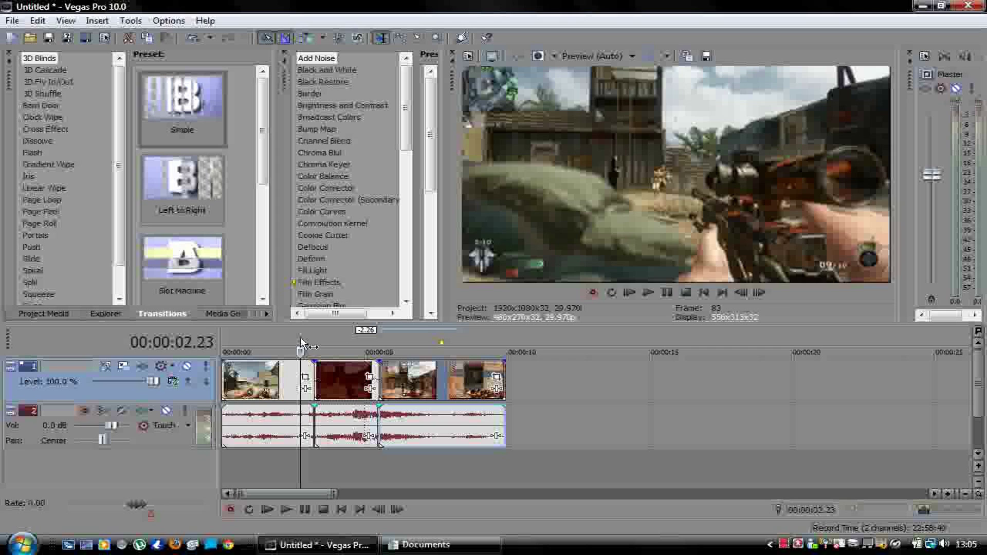
key(space)
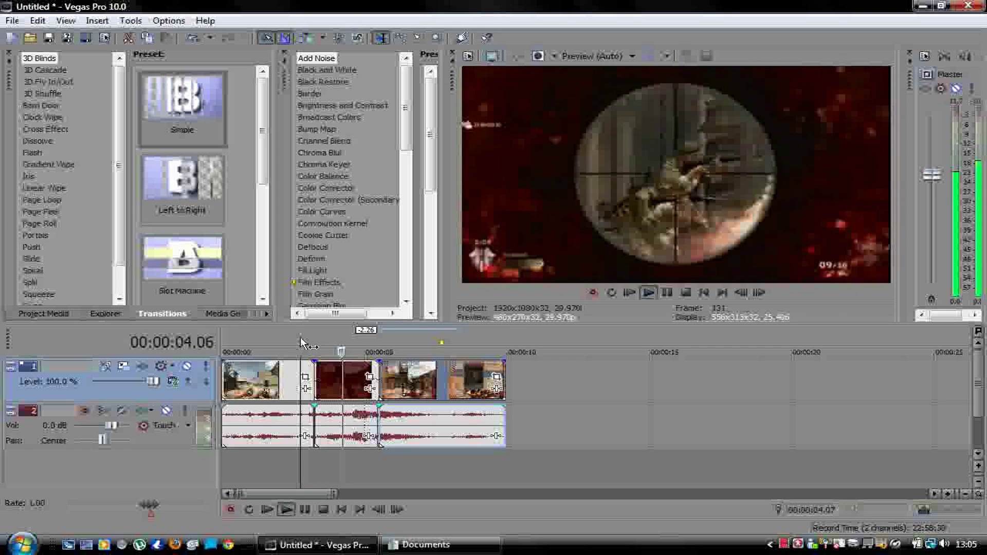
key(space)
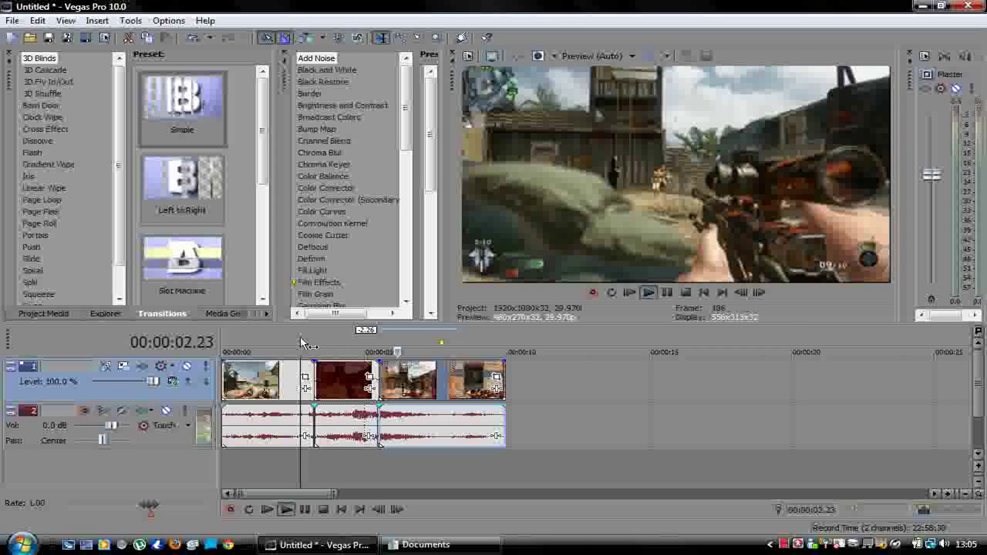
Enable Lock to stretch in the middle audio event's properties
right_click(329, 408)
click(341, 403)
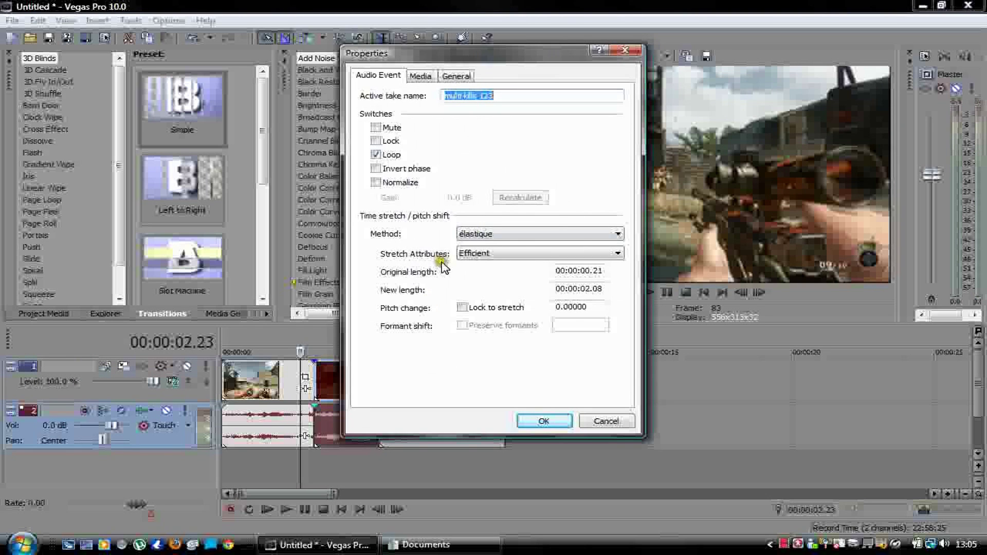
click(463, 308)
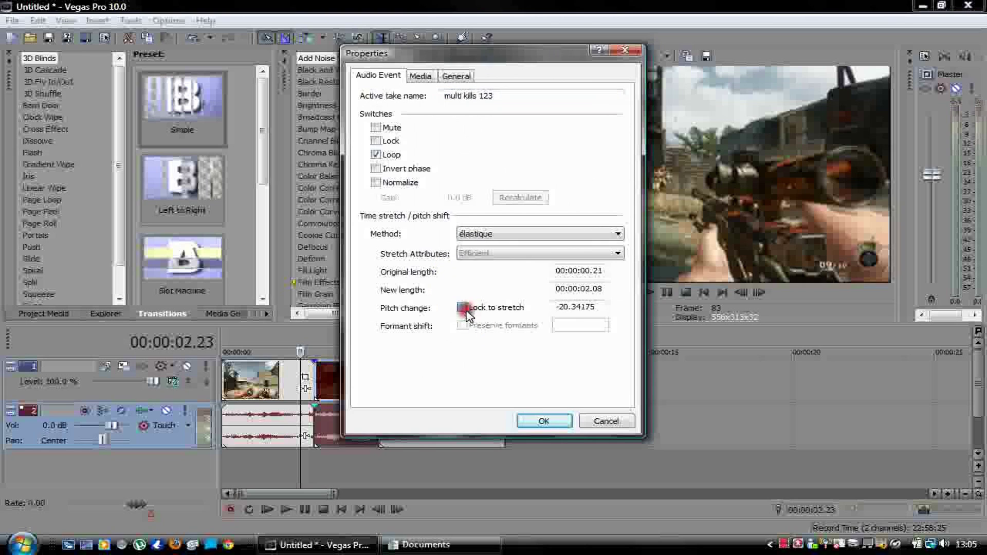
click(532, 422)
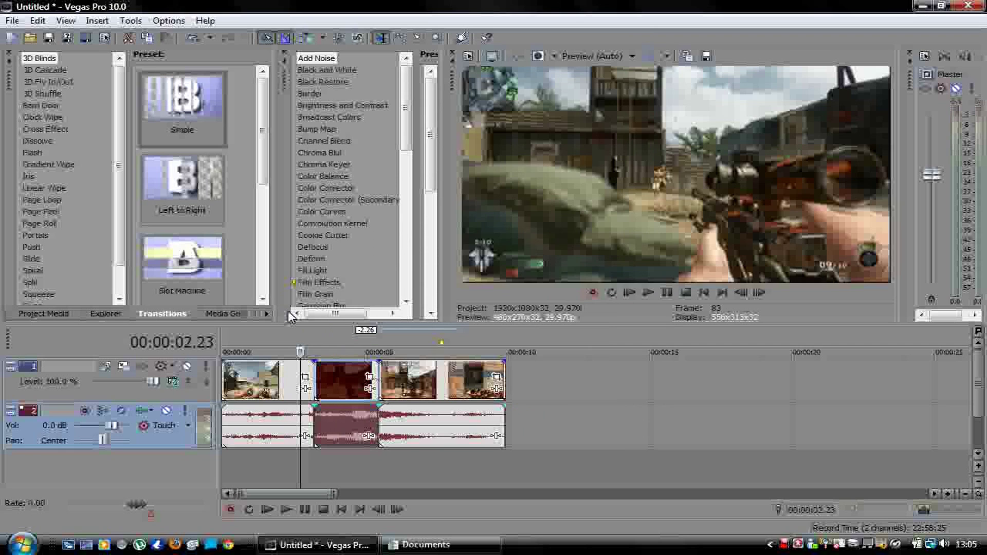
key(space)
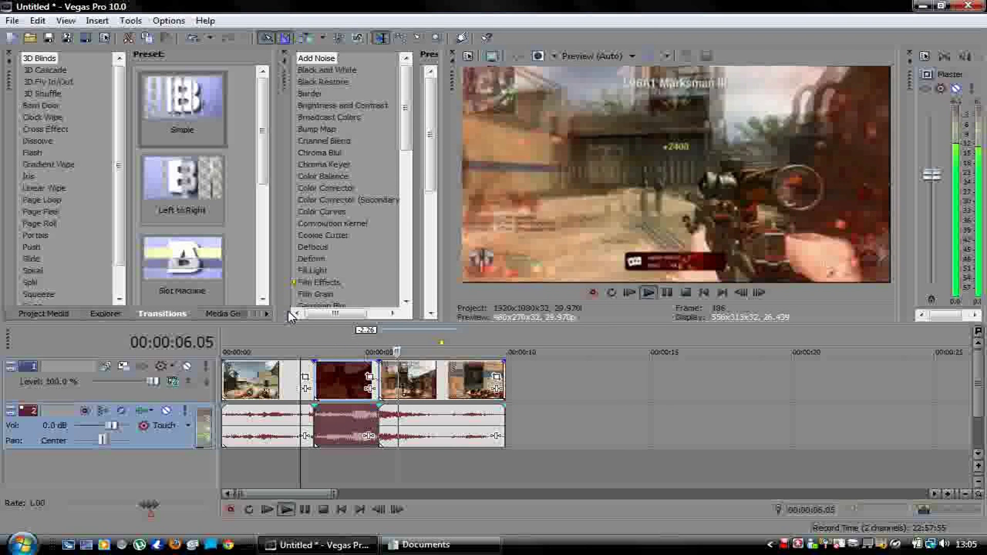
key(space)
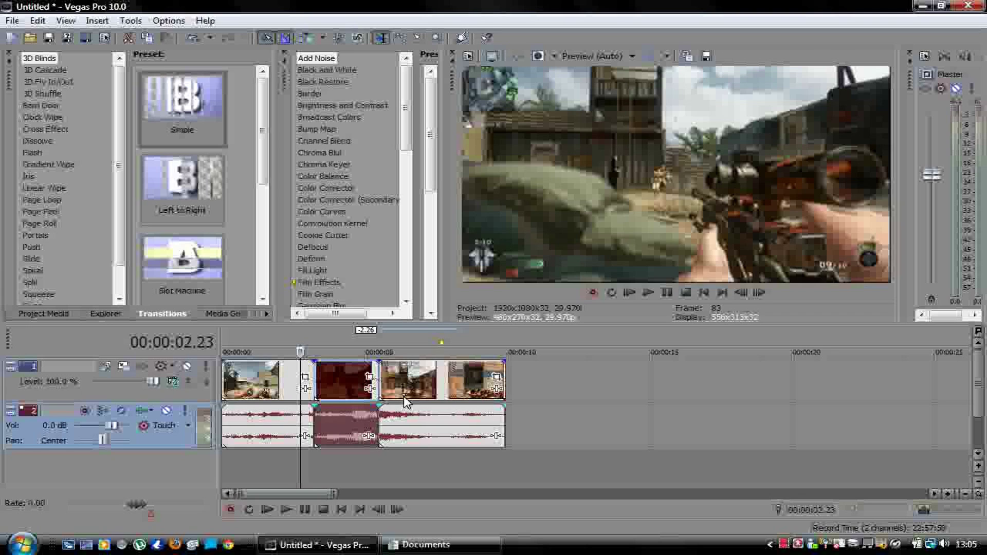
Compress the red section to fast motion, butt the later clips against it, and play it back
drag(404, 402, 404, 401)
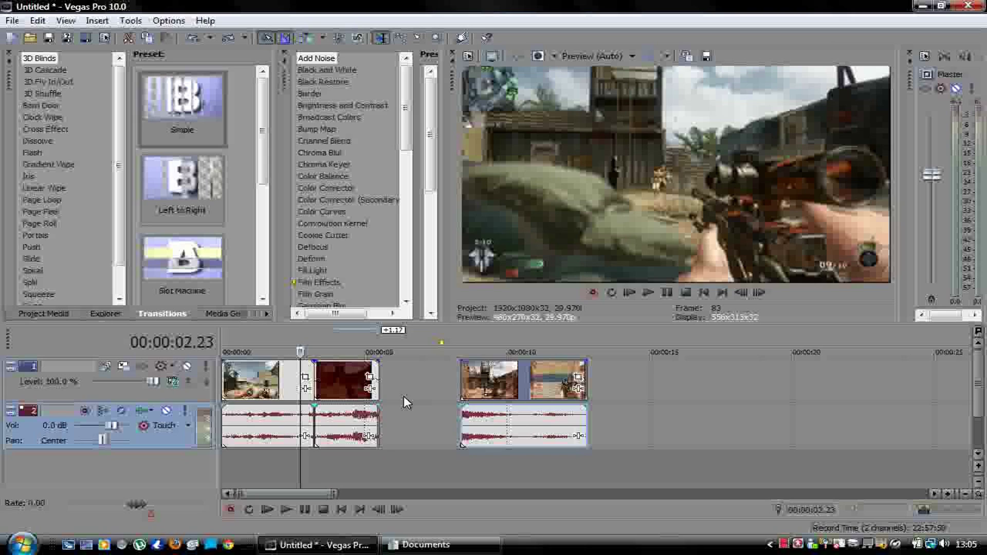
key(ctrl+z)
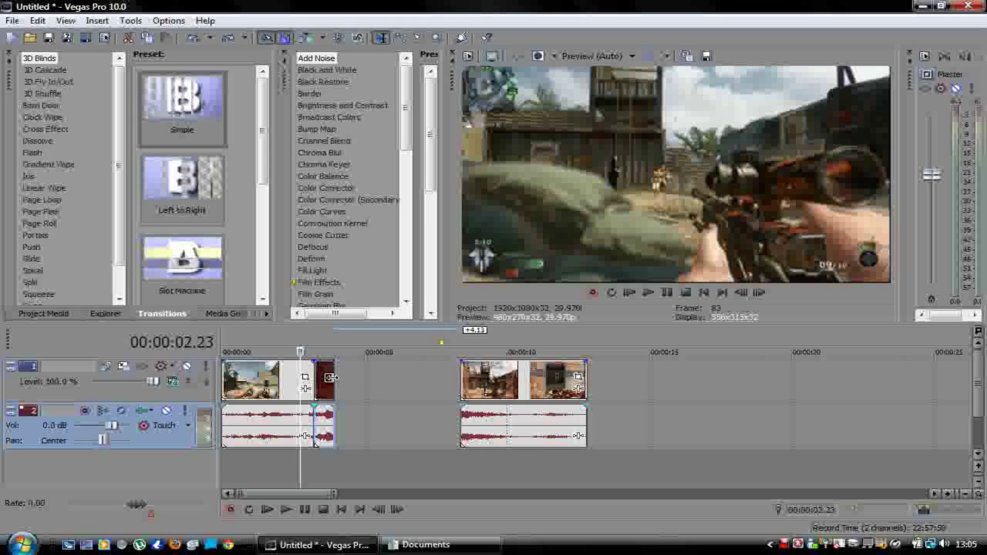
drag(330, 379, 320, 379)
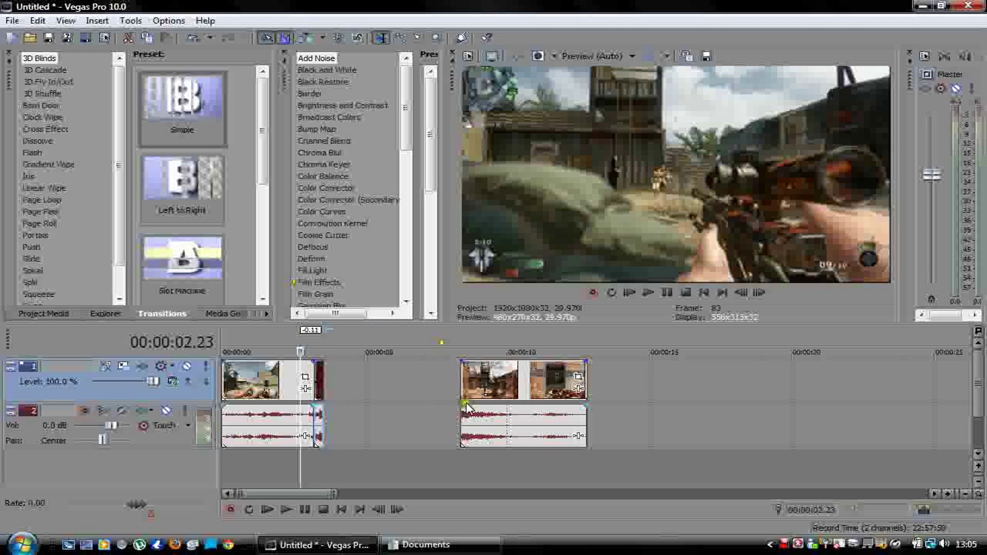
drag(493, 384, 357, 385)
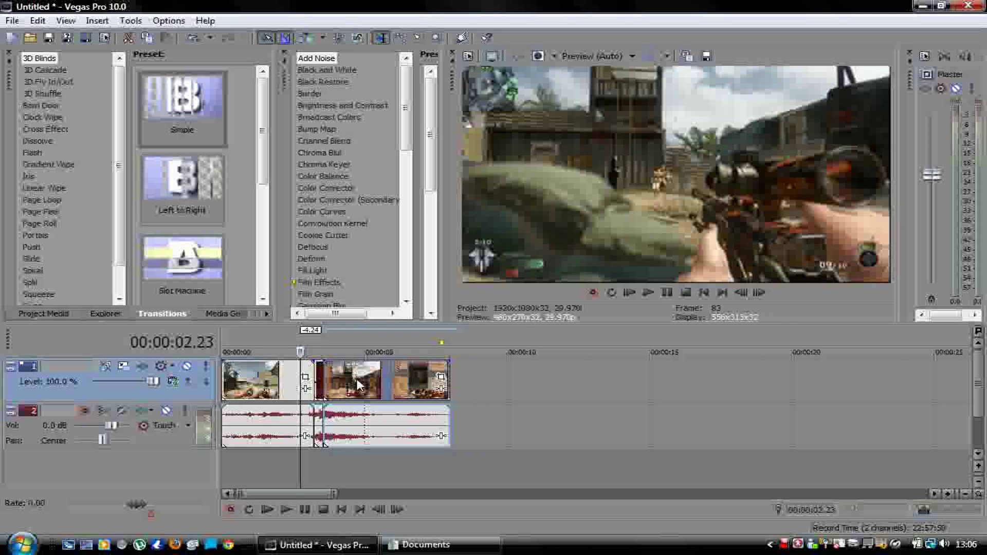
key(space)
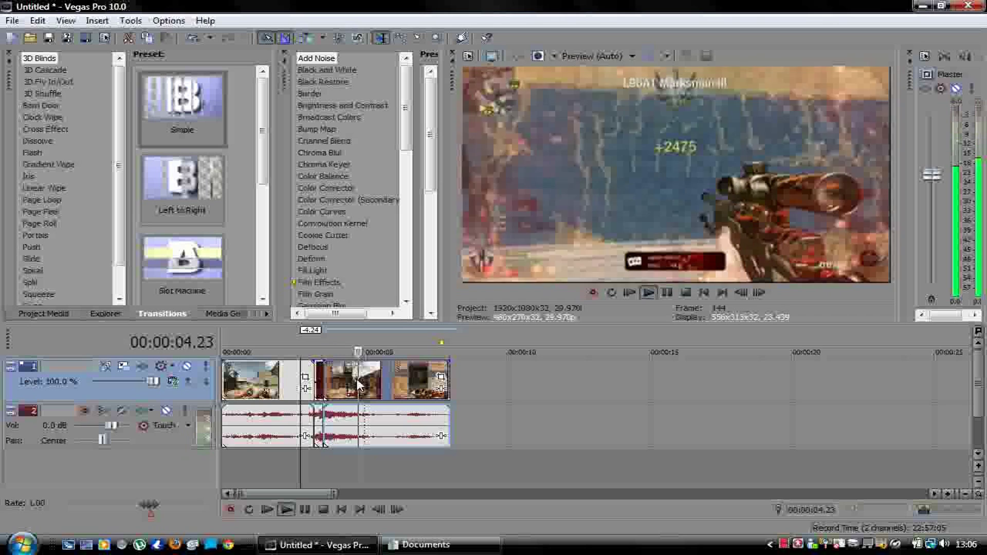
key(space)
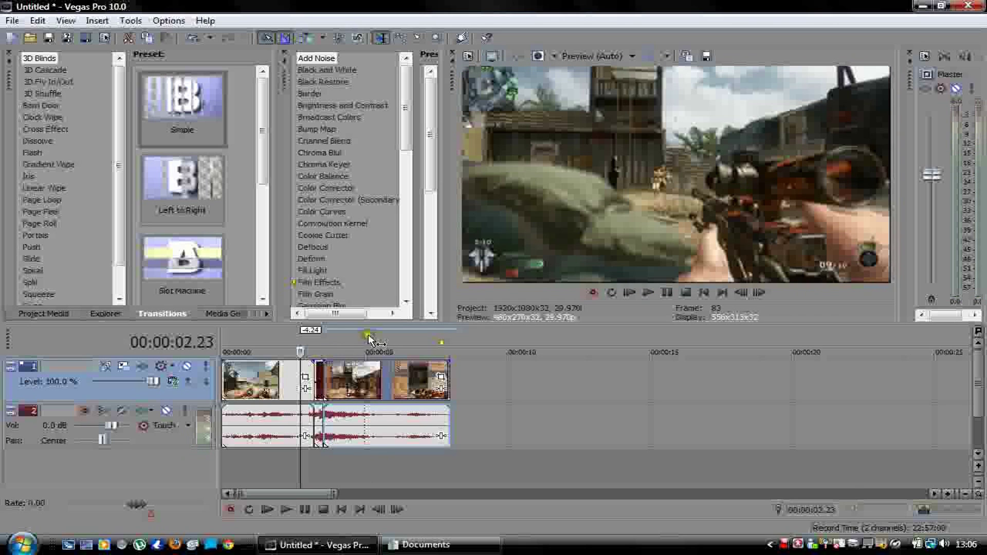
scroll(335, 417, up, 2)
scroll(339, 418, up, 2)
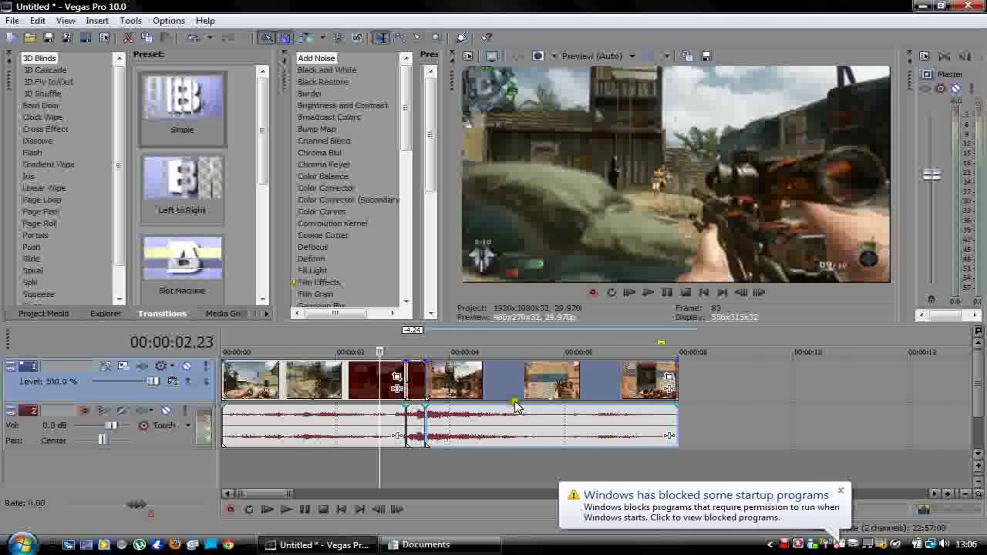
Close the Windows startup-programs notification balloon
click(841, 491)
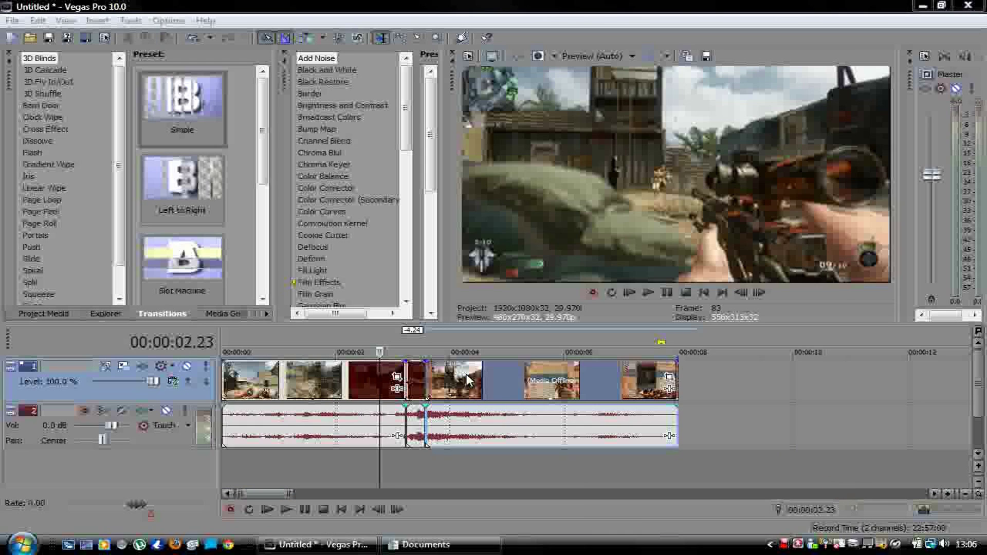